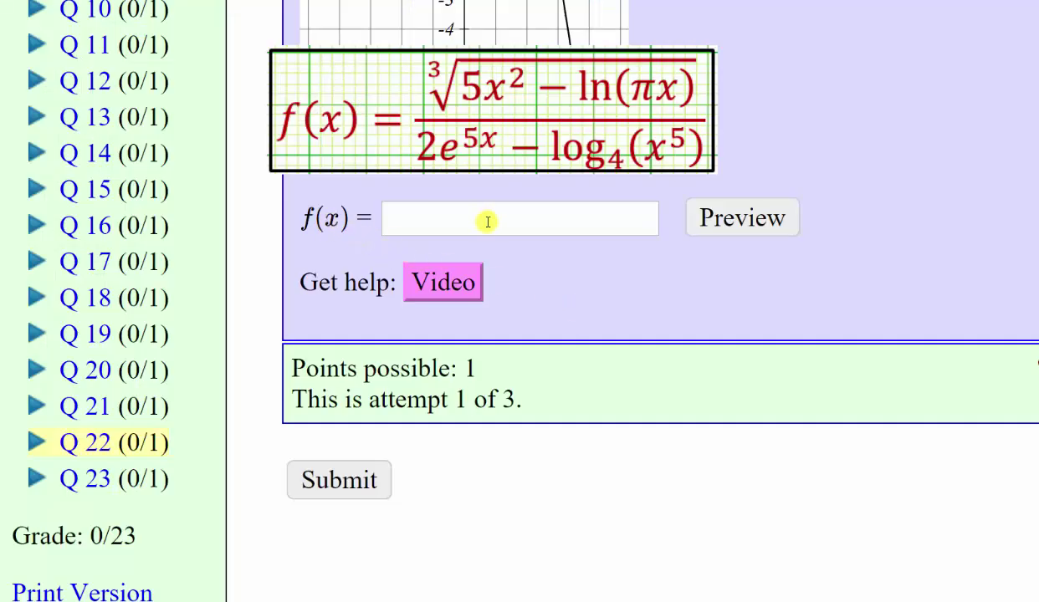
Put focus in question 22's empty f(x) answer field.
click(395, 220)
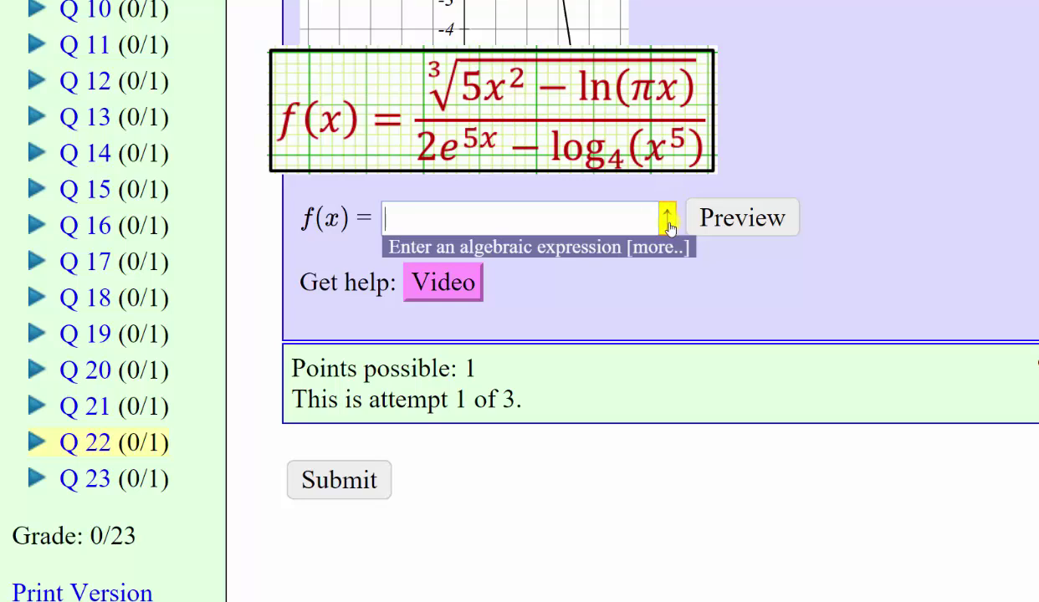
Open the MathQuill editor and browse the Functions and Trig palettes before returning to Basic.
click(668, 225)
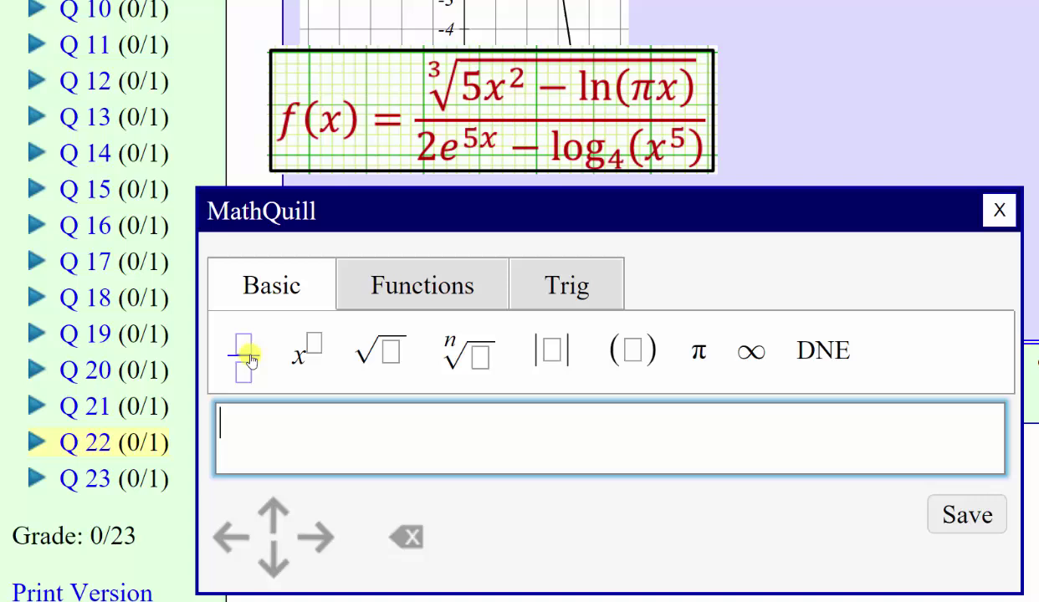
click(422, 286)
click(548, 286)
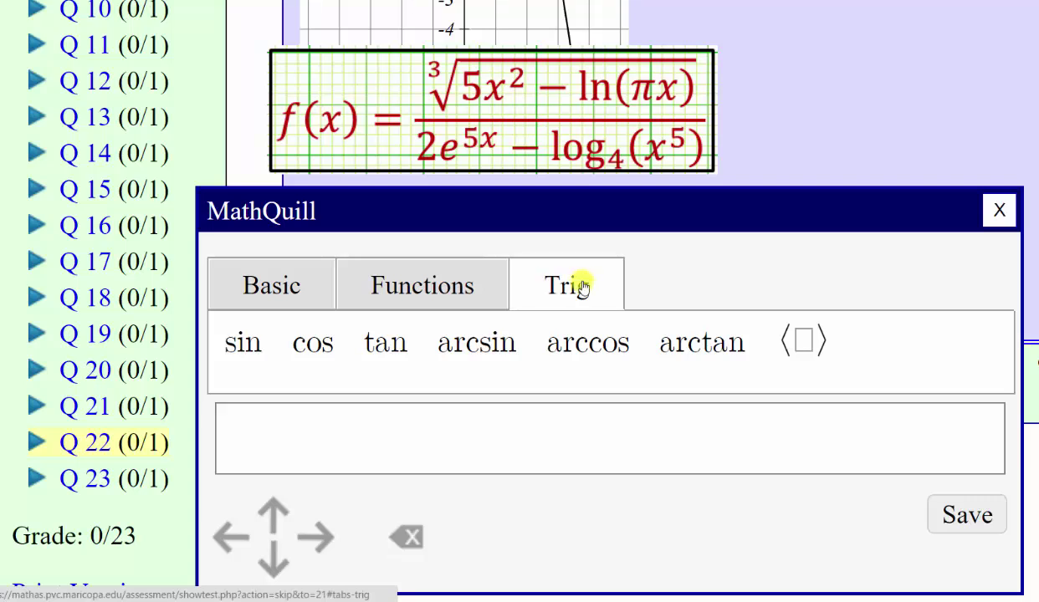
click(289, 290)
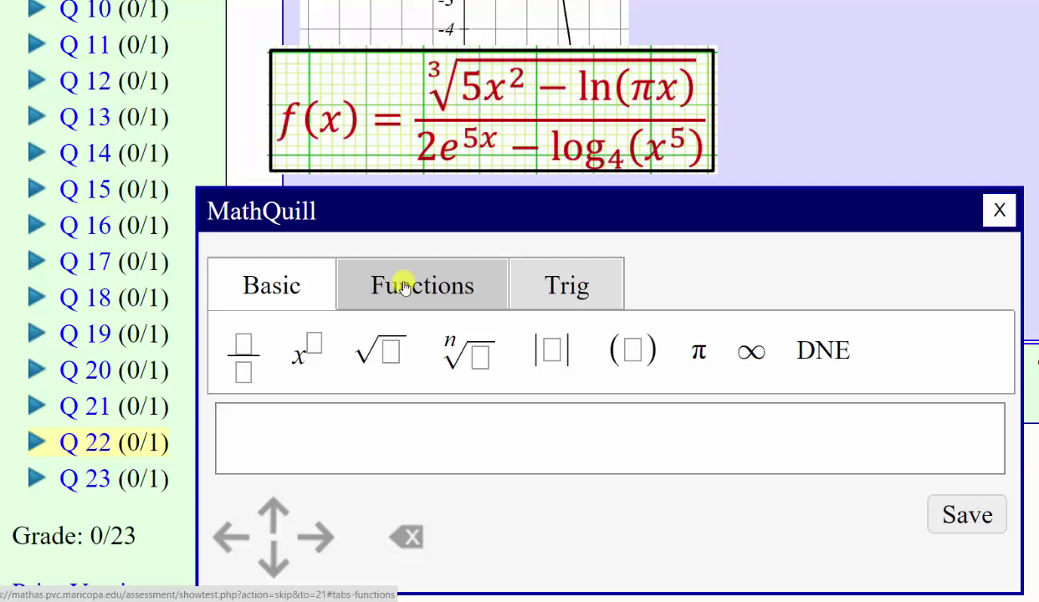
Insert a fraction whose numerator holds a cube root with index 3.
click(245, 358)
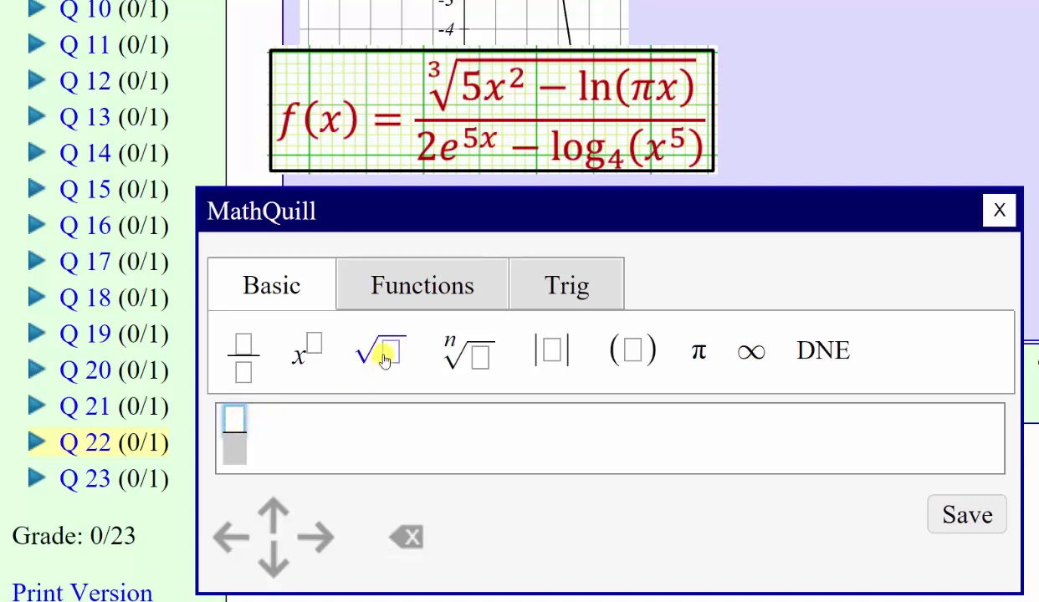
click(469, 355)
text(3)
key(Right)
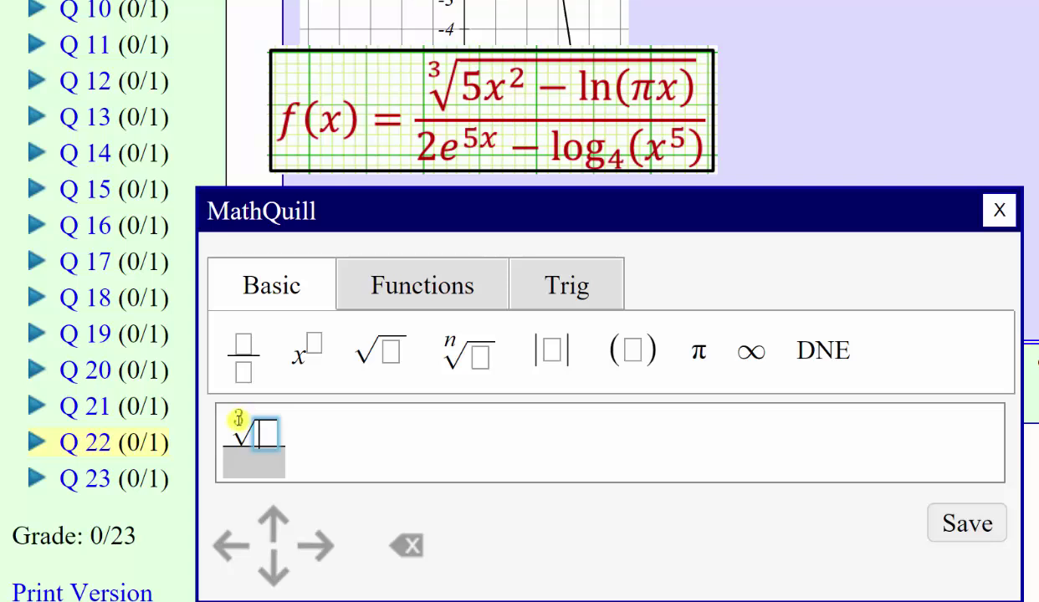
click(239, 418)
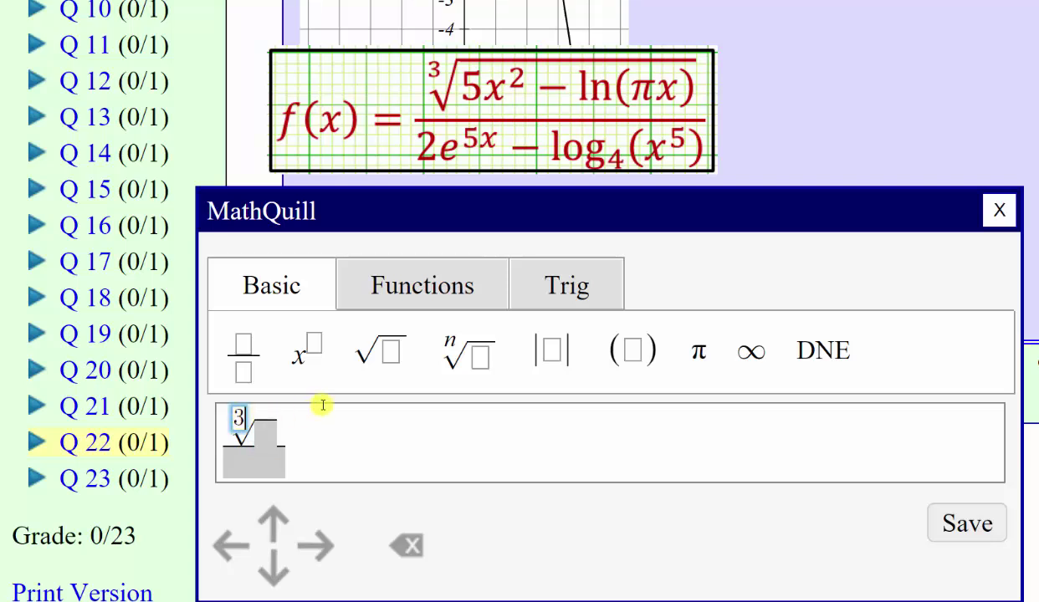
key(BackSpace)
text(5)
key(BackSpace)
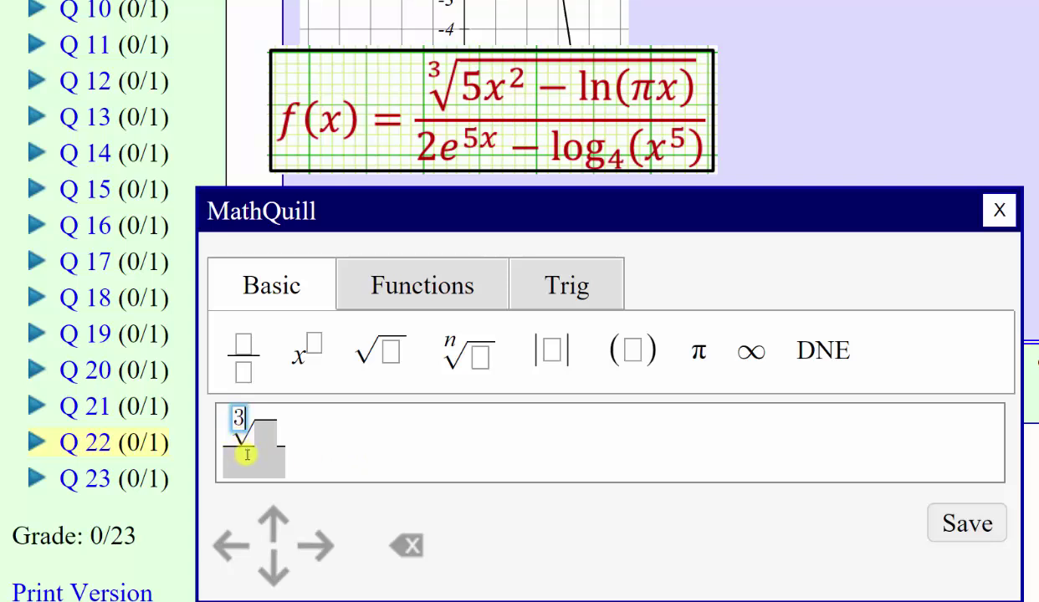
Fill the cube root's radicand with 5x².
click(267, 439)
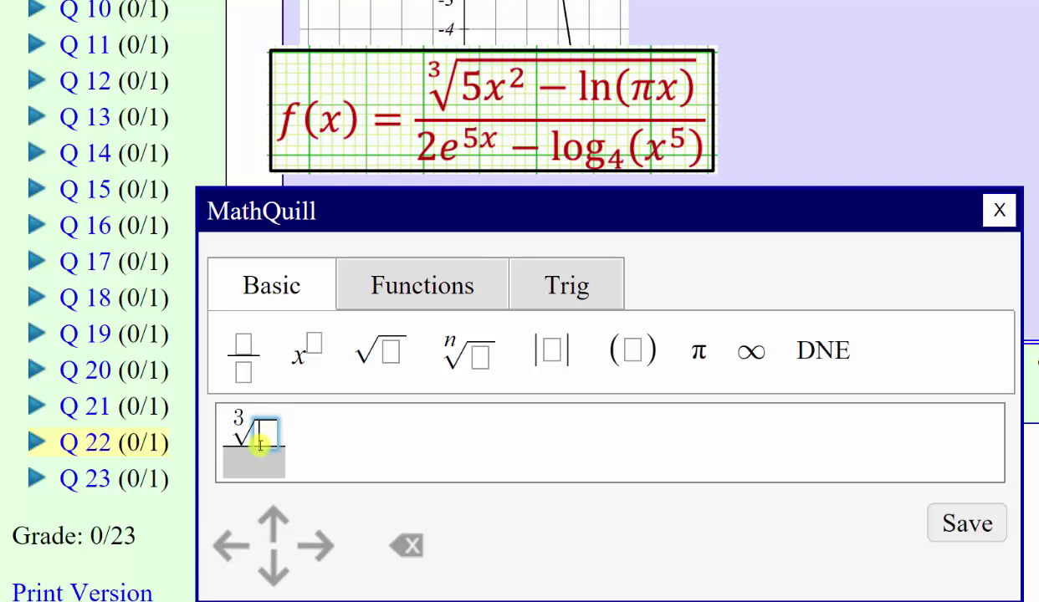
text(5x)
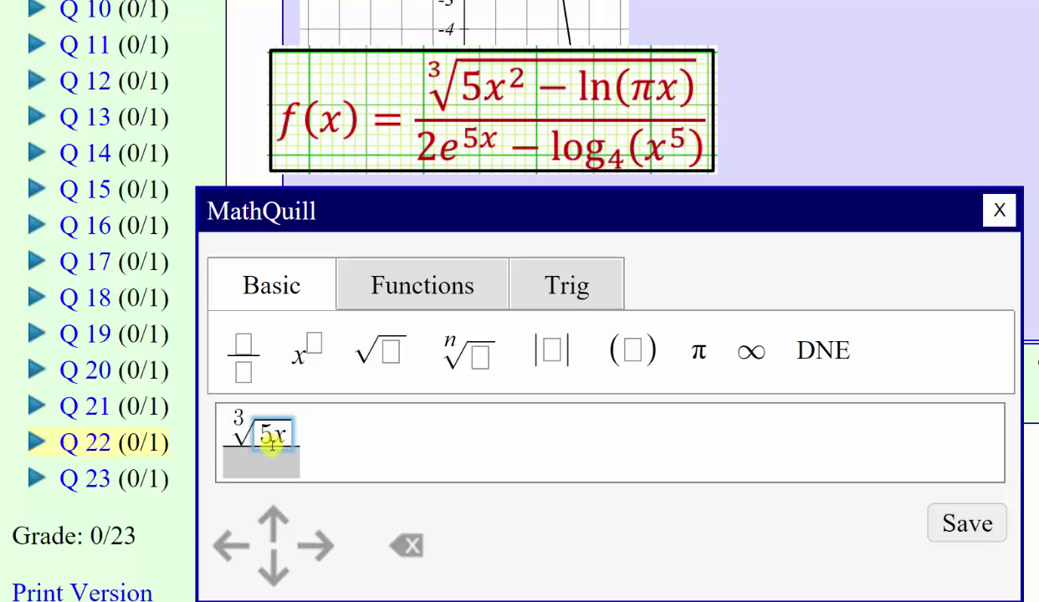
click(307, 358)
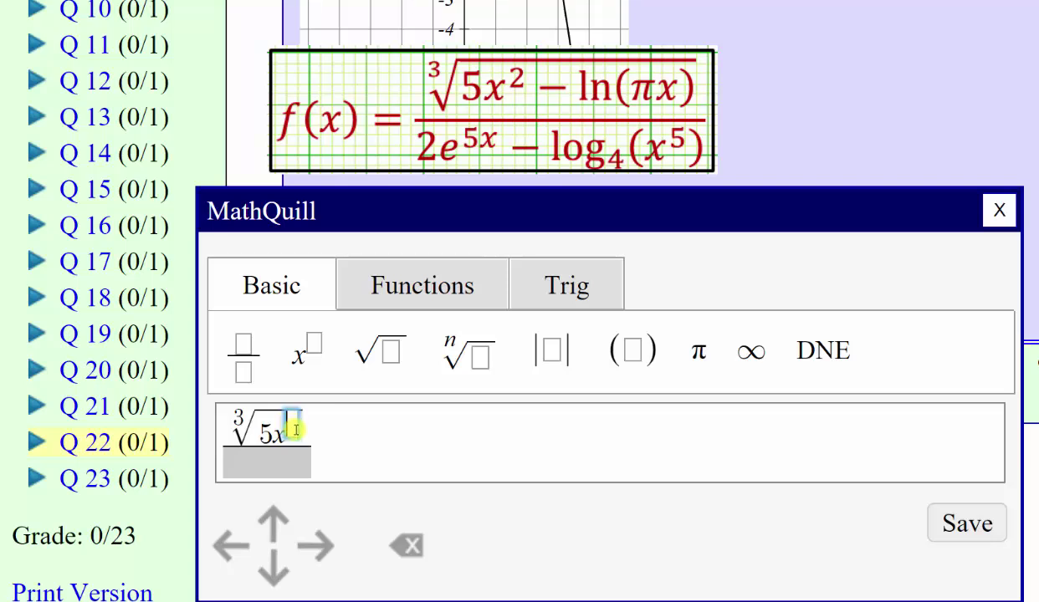
text(2)
key(Right)
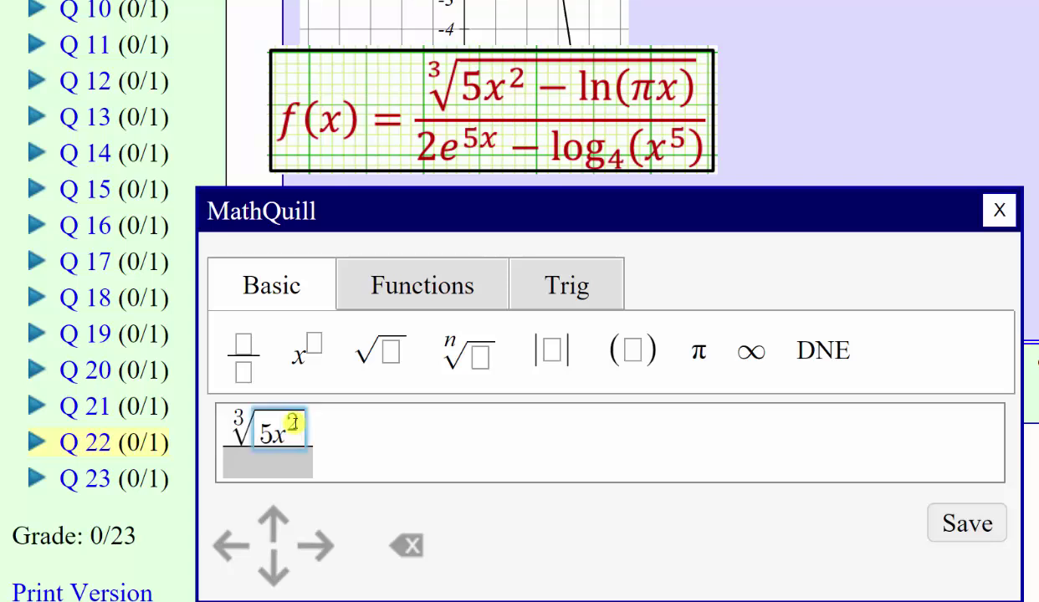
Add − ln(πx) inside the cube root to complete the numerator.
text(-)
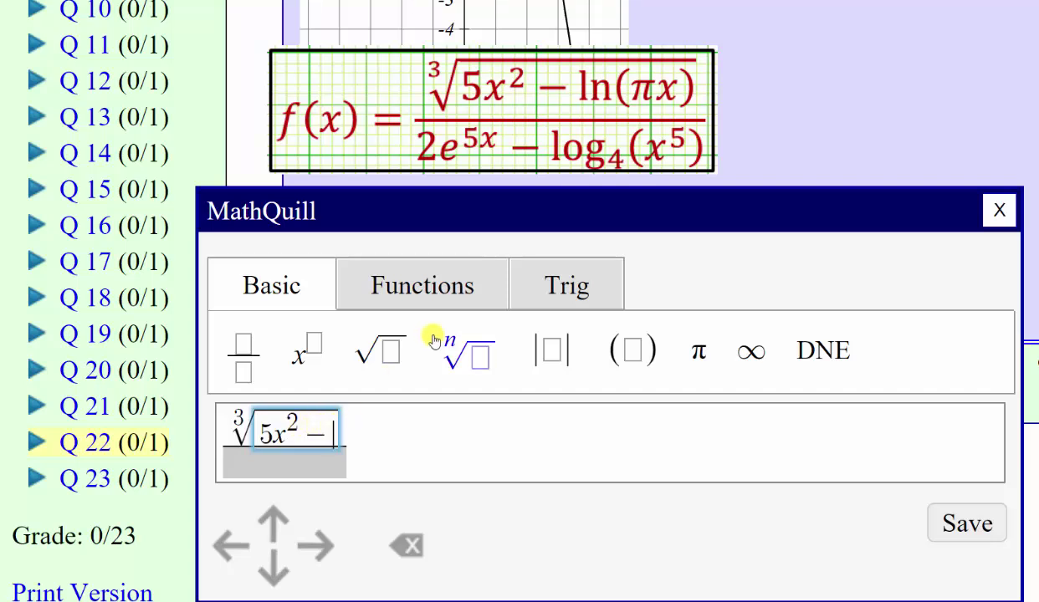
click(418, 287)
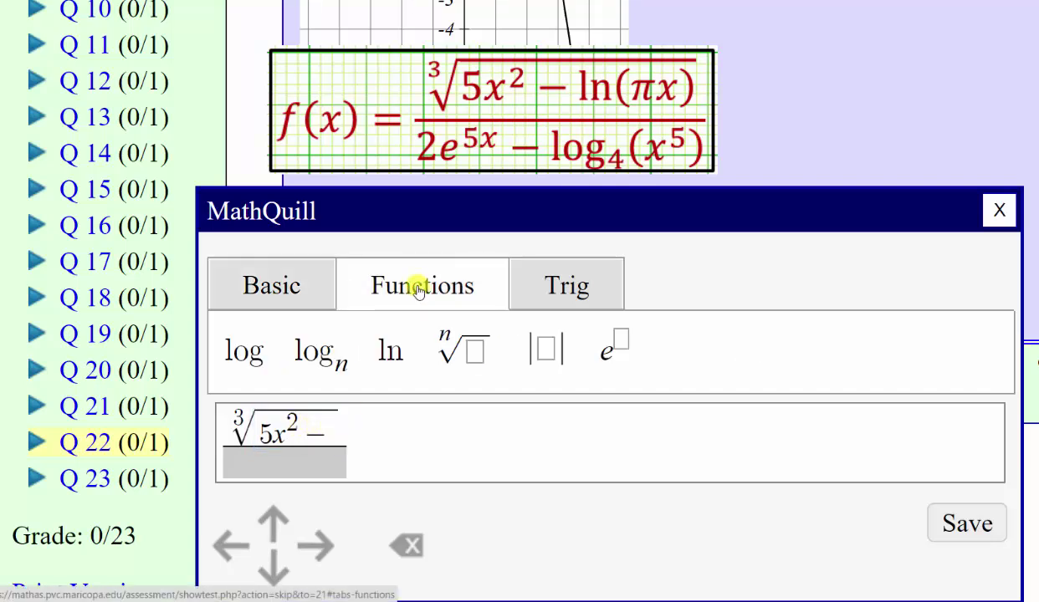
click(389, 353)
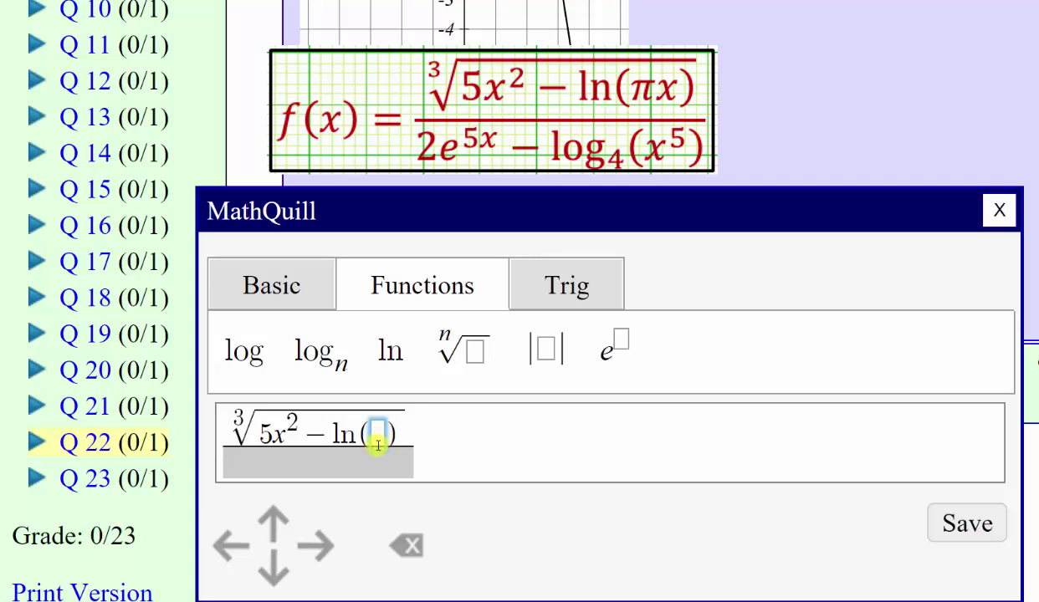
click(273, 289)
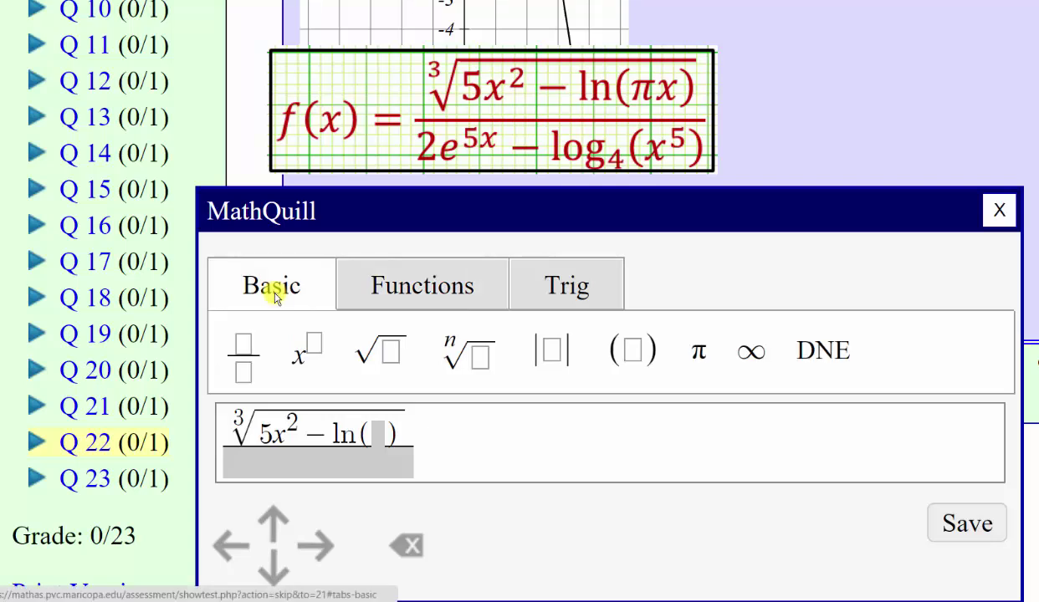
click(701, 354)
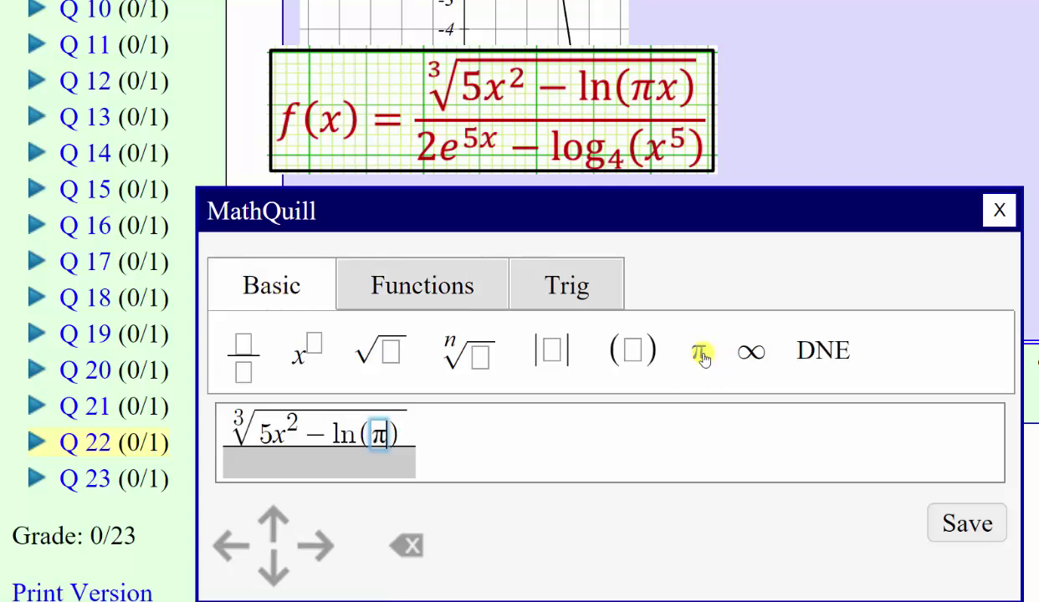
text(x)
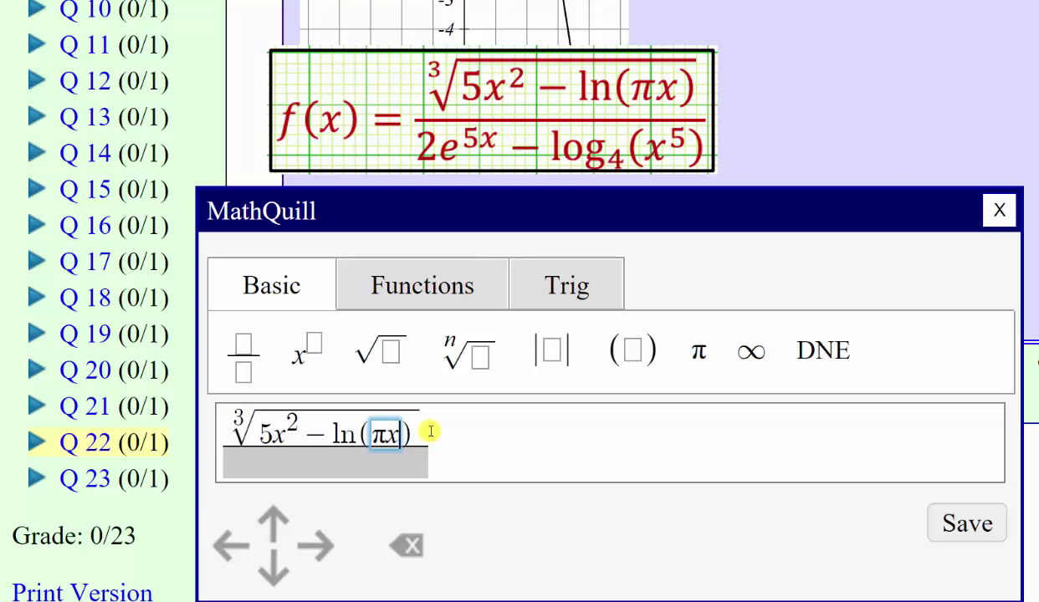
Enter 2e^(5x) followed by a minus sign in the denominator.
click(357, 467)
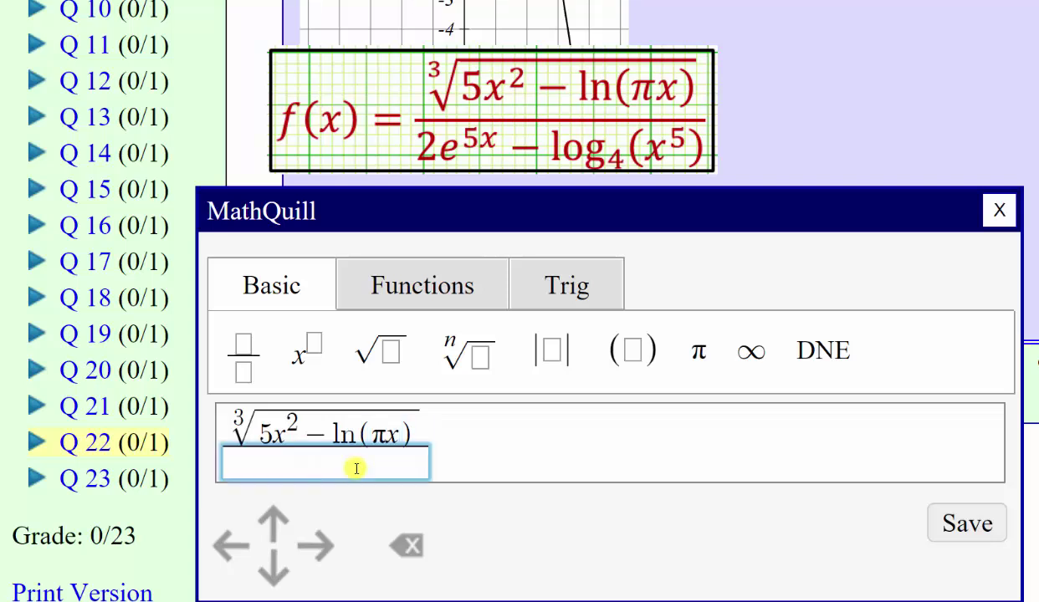
text(2)
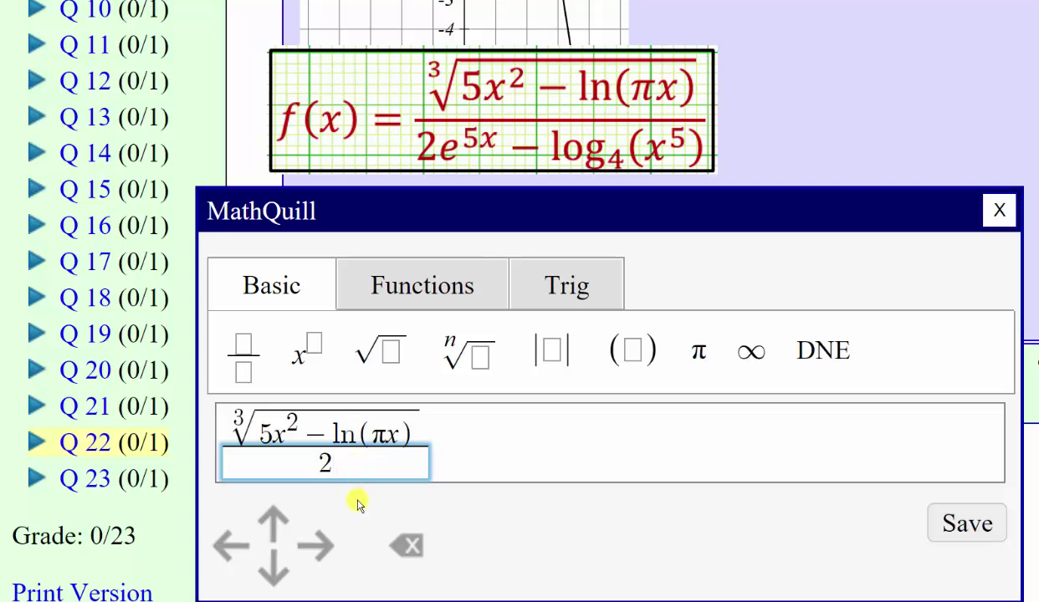
click(440, 287)
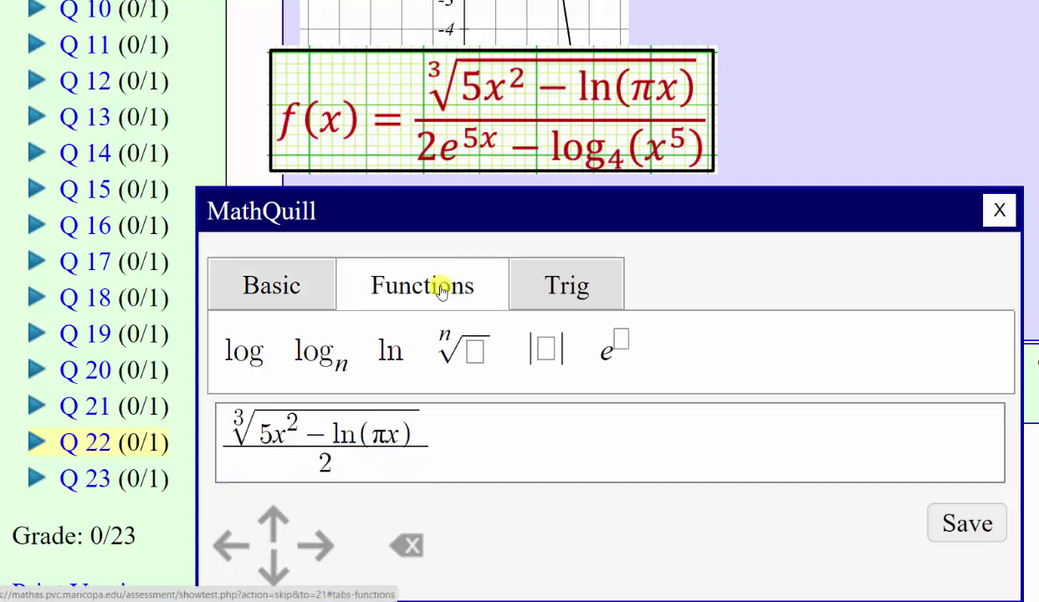
click(607, 356)
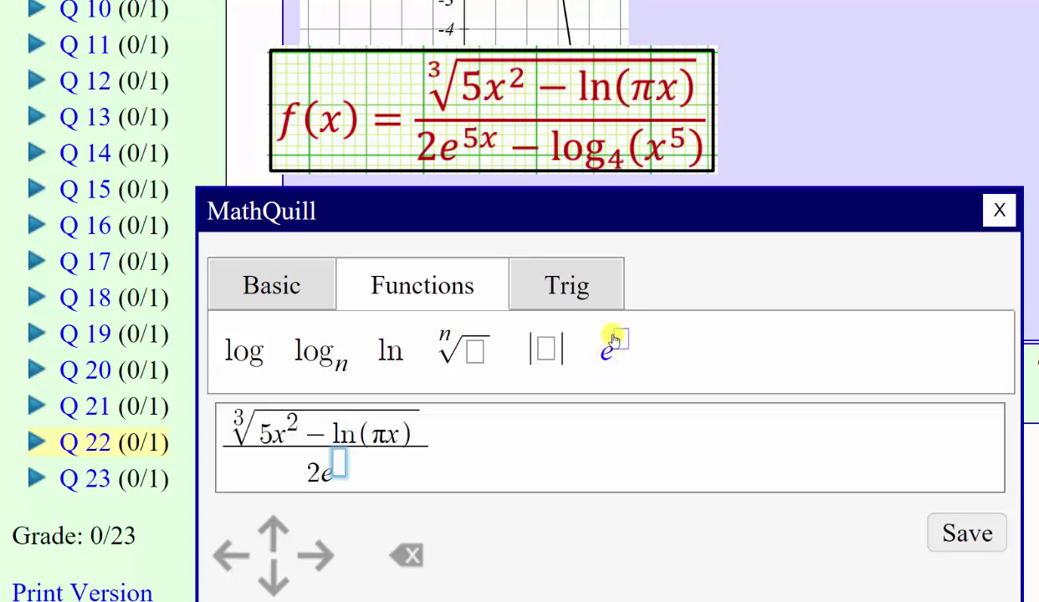
text(5)
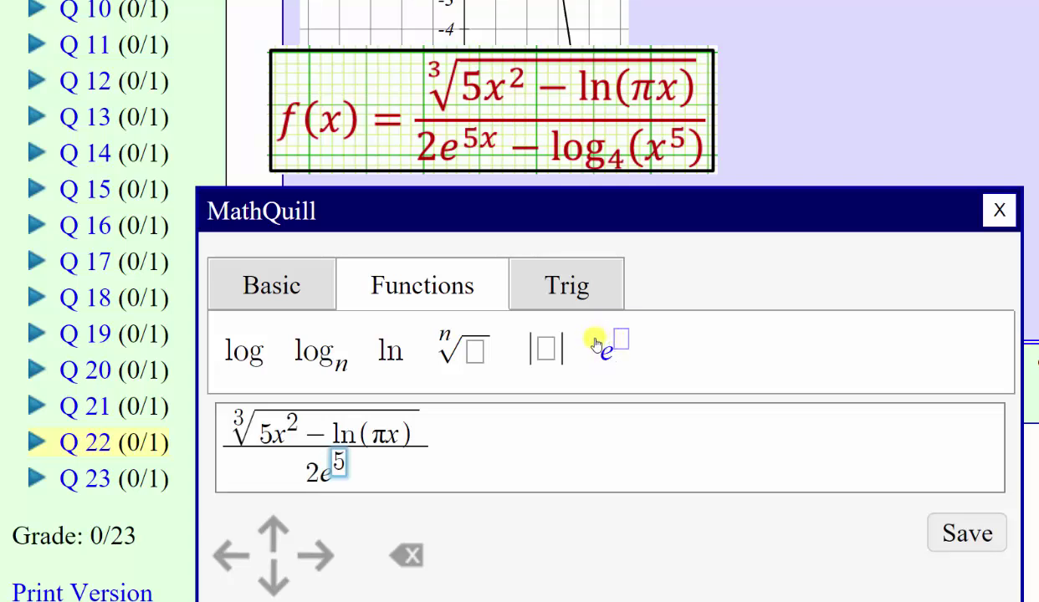
text(x)
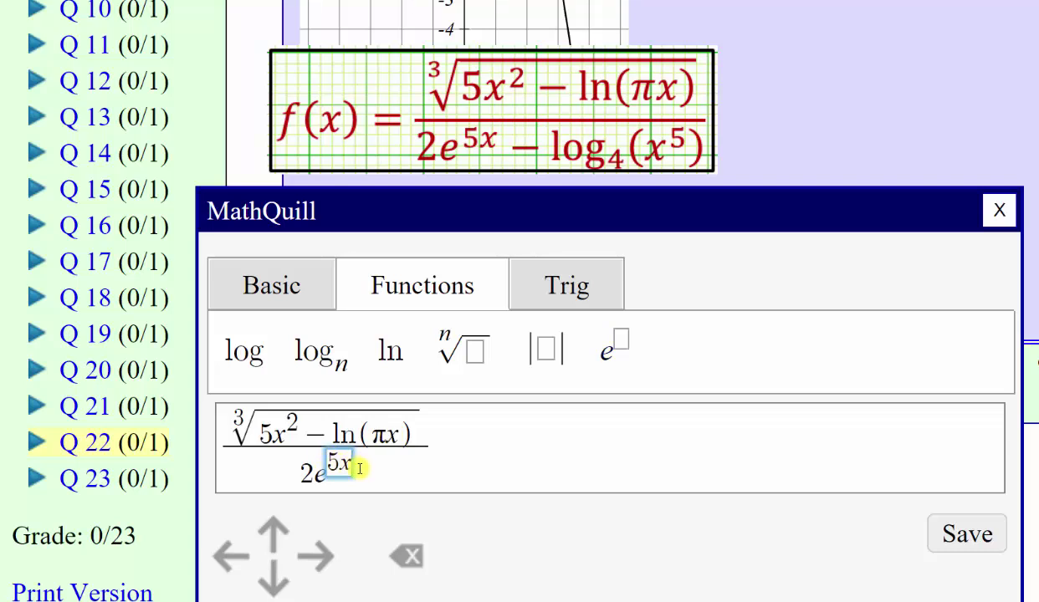
click(357, 473)
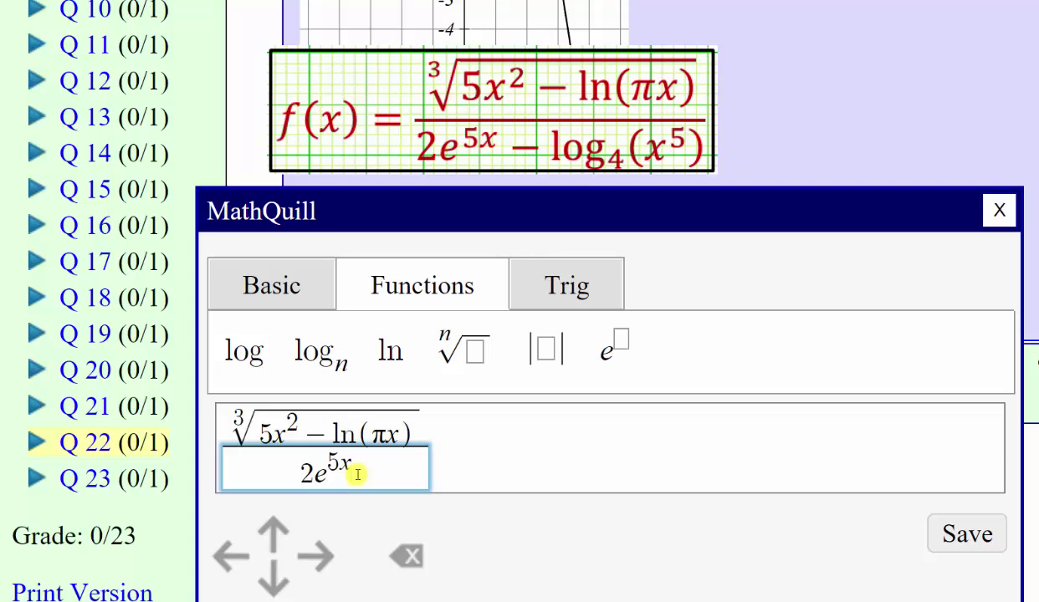
text(-)
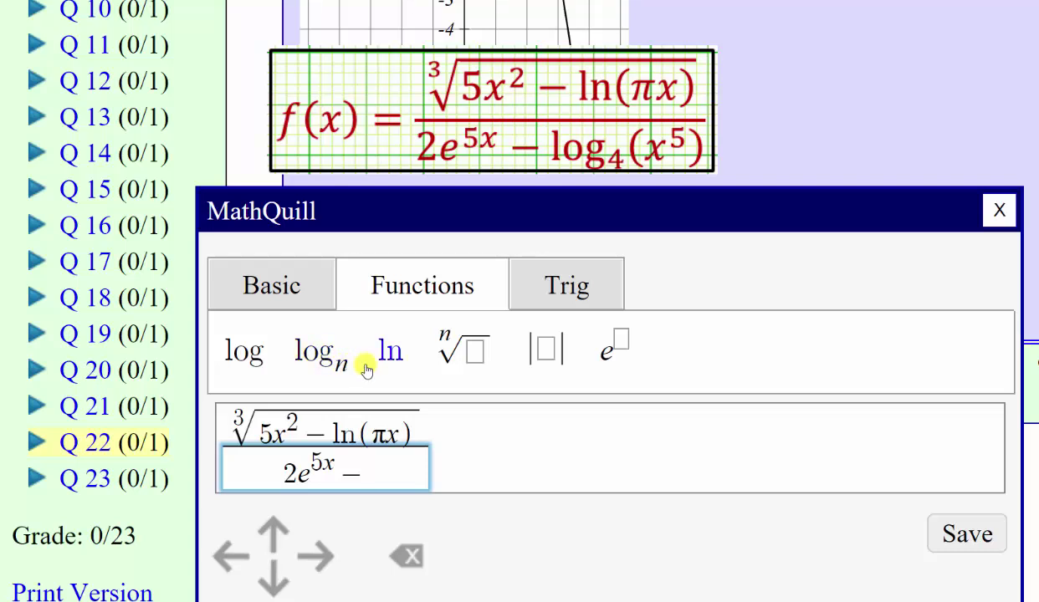
Append log₄(x⁵) to the denominator, correcting the log base from 2 to 4.
click(324, 365)
text(2)
key(Right)
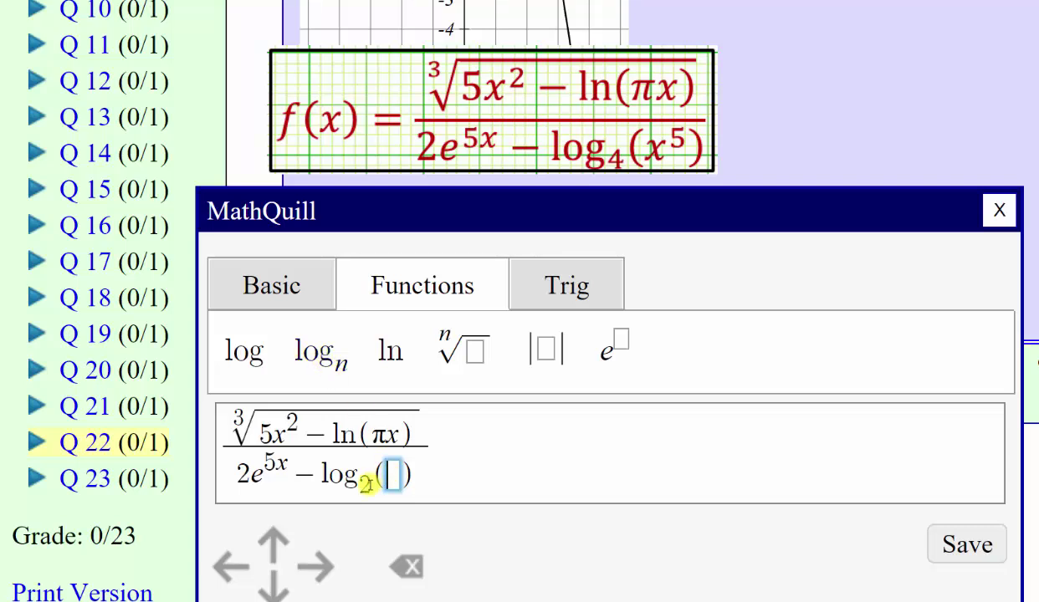
click(368, 486)
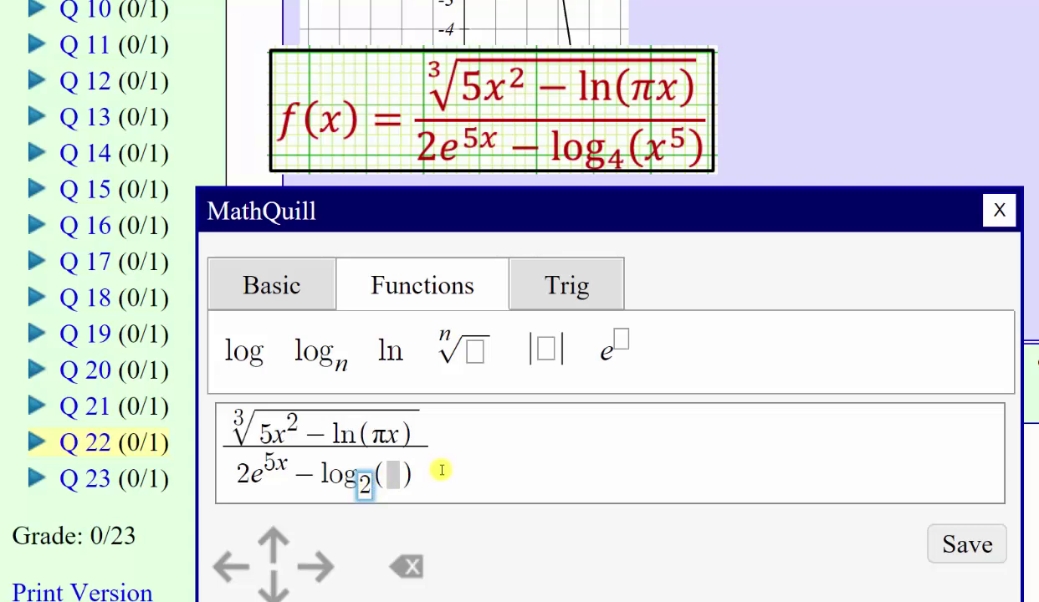
key(BackSpace)
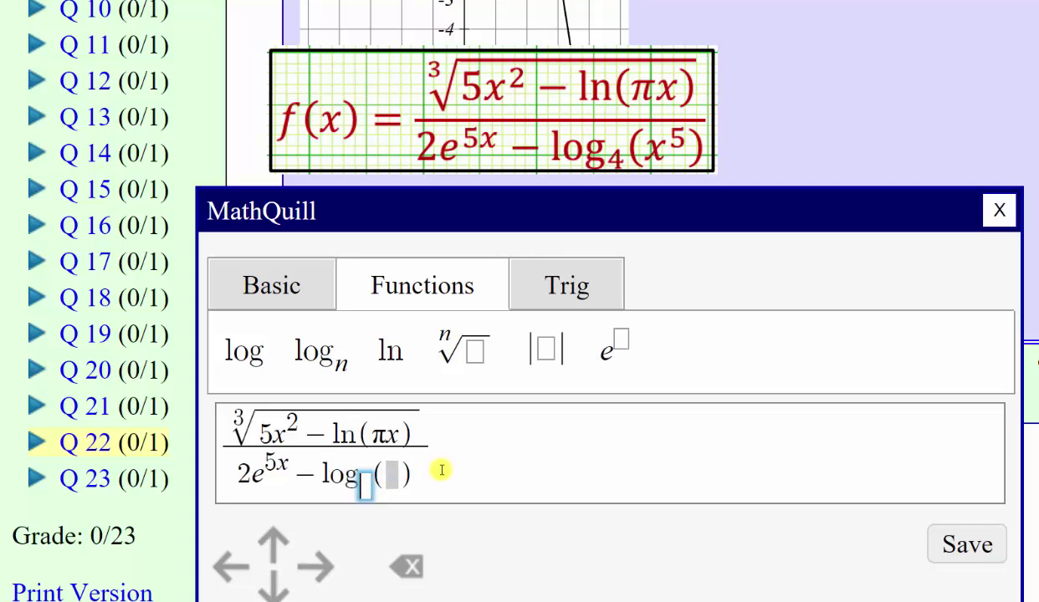
text(4)
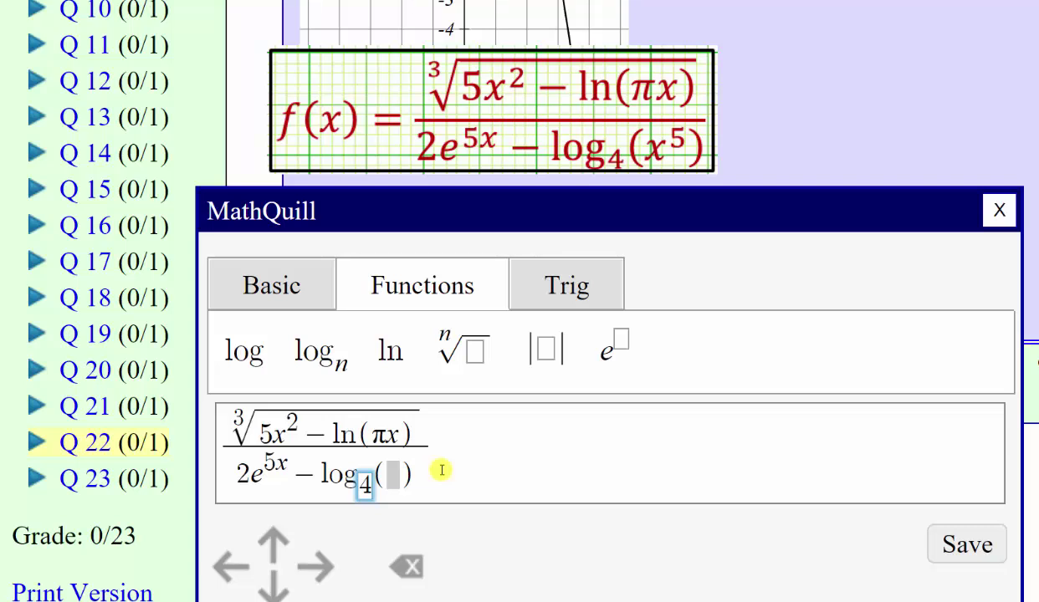
click(394, 474)
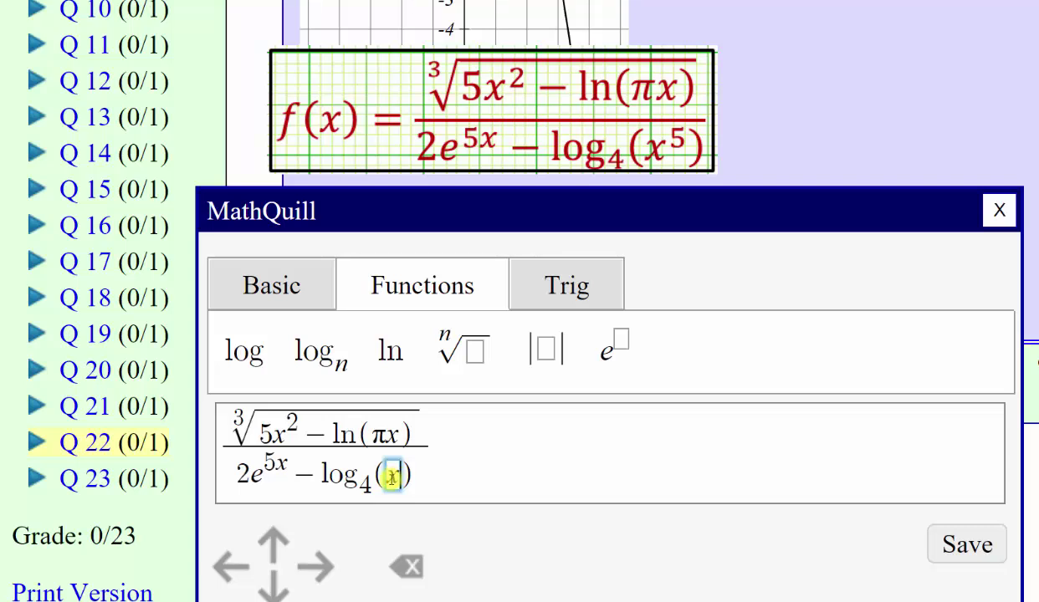
text(x)
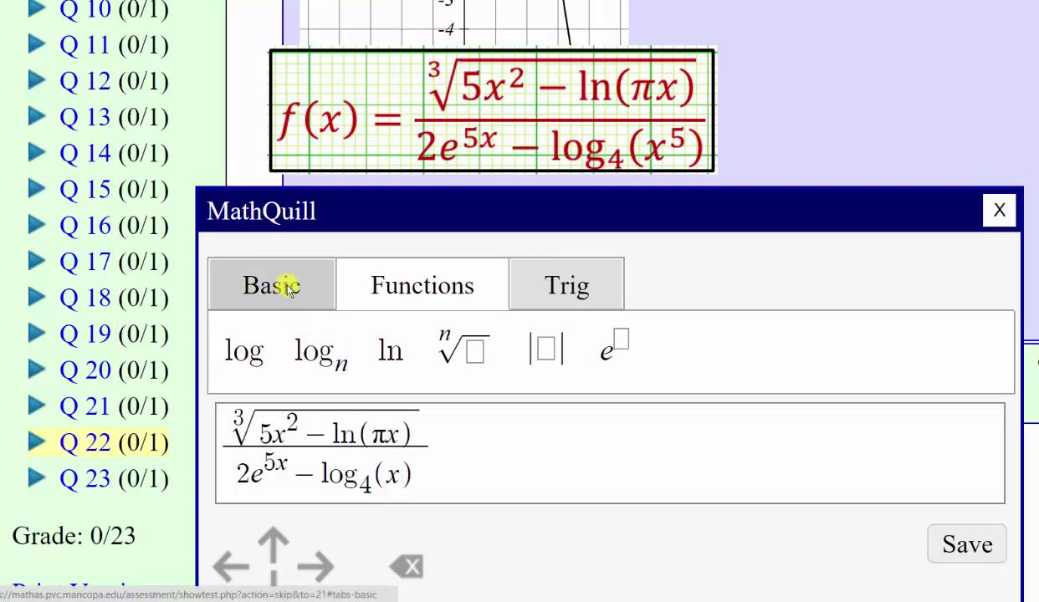
click(288, 299)
click(305, 356)
text(5)
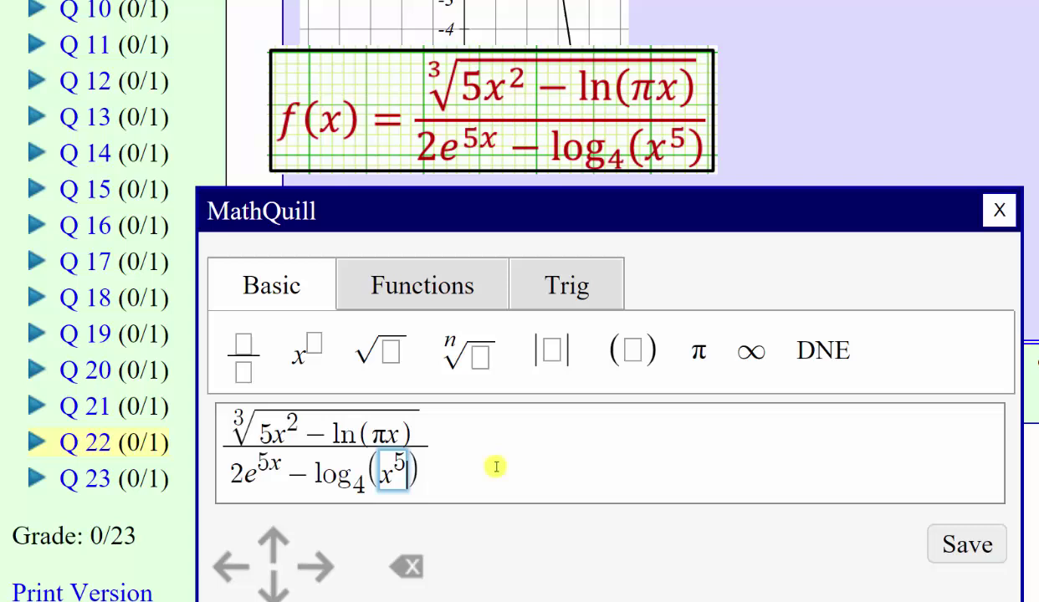
Save the expression into the f(x) field and preview its rendering.
click(958, 545)
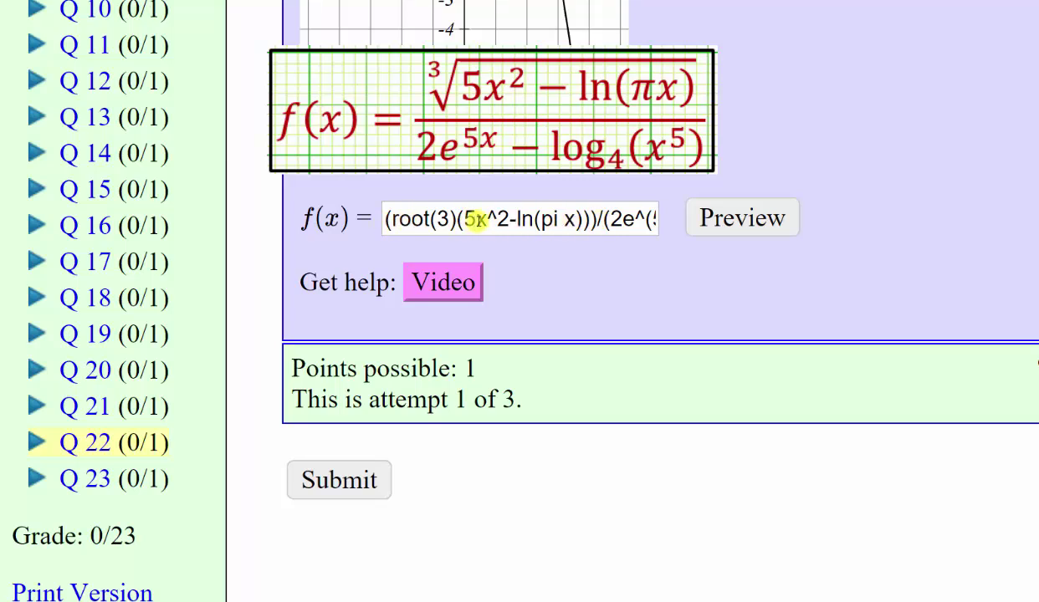
click(730, 216)
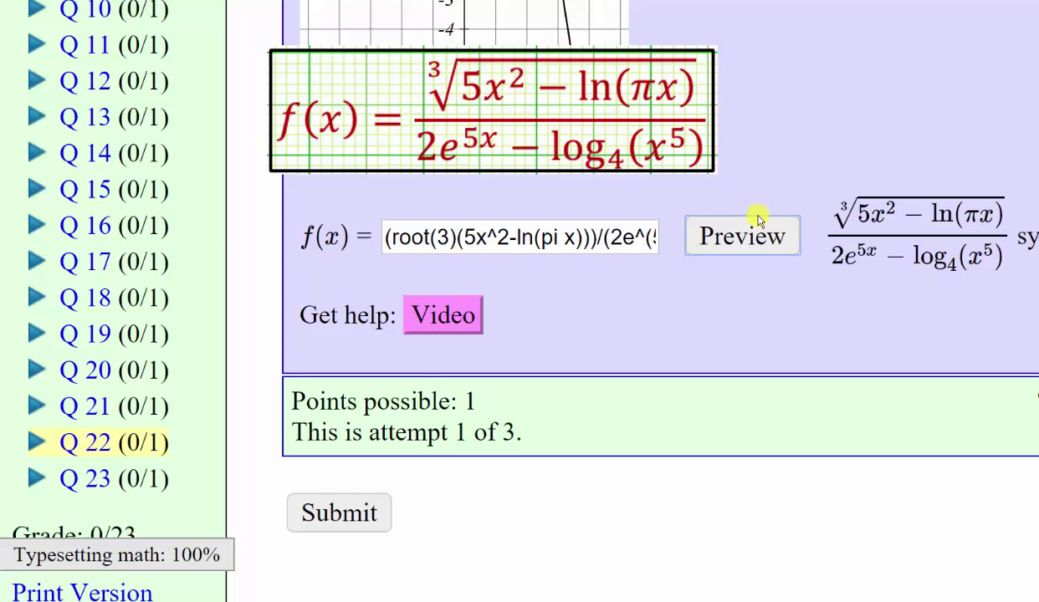